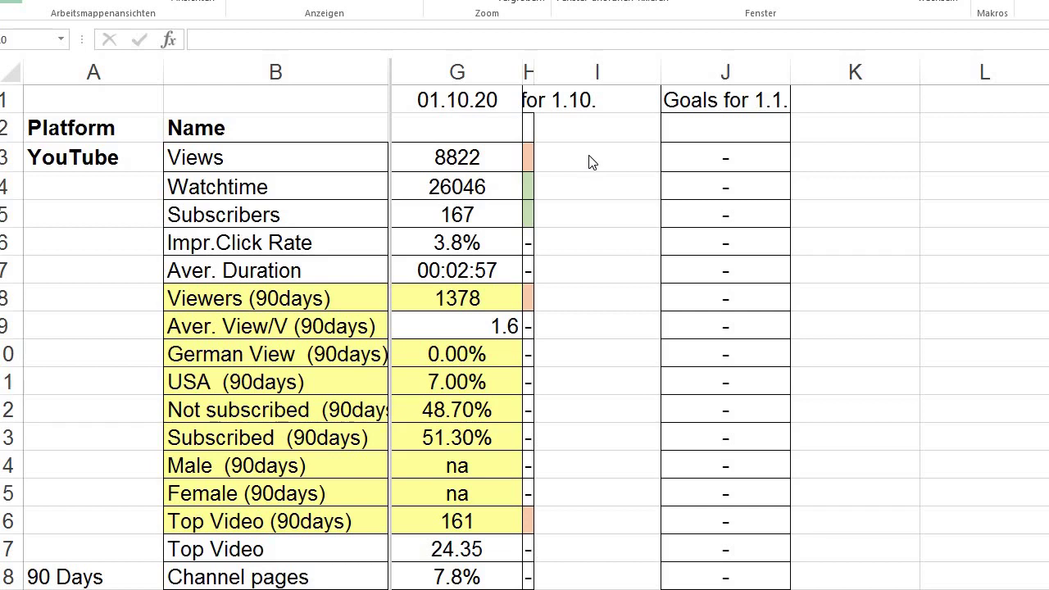
Step: Duplicate the 'Goals for 1.1.' column J into column L, beside the existing goals
key("Down")
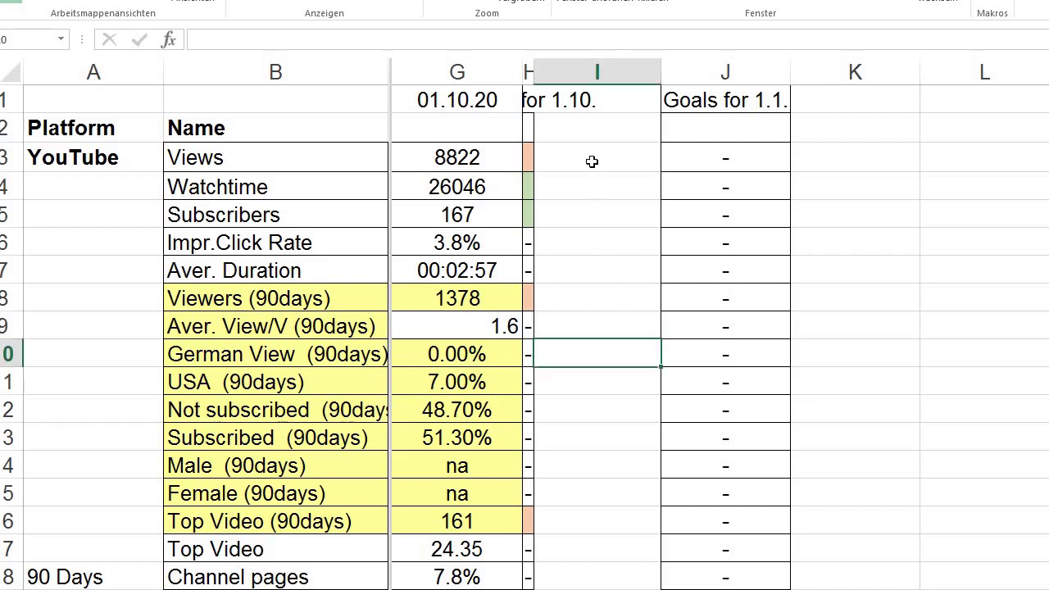
key("Up")
key("Up")
key("Up")
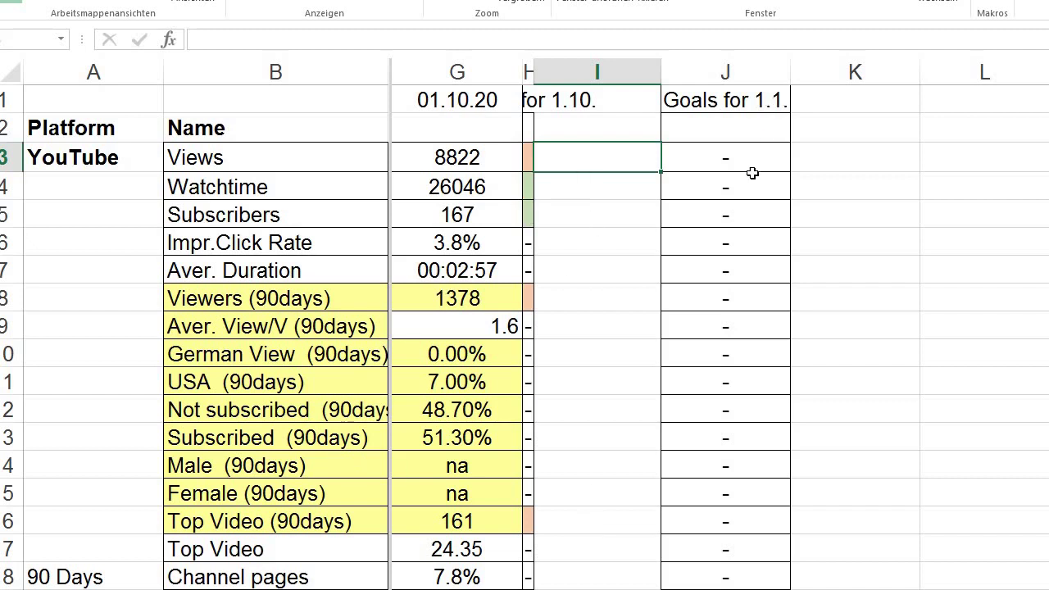
left_click(457, 73)
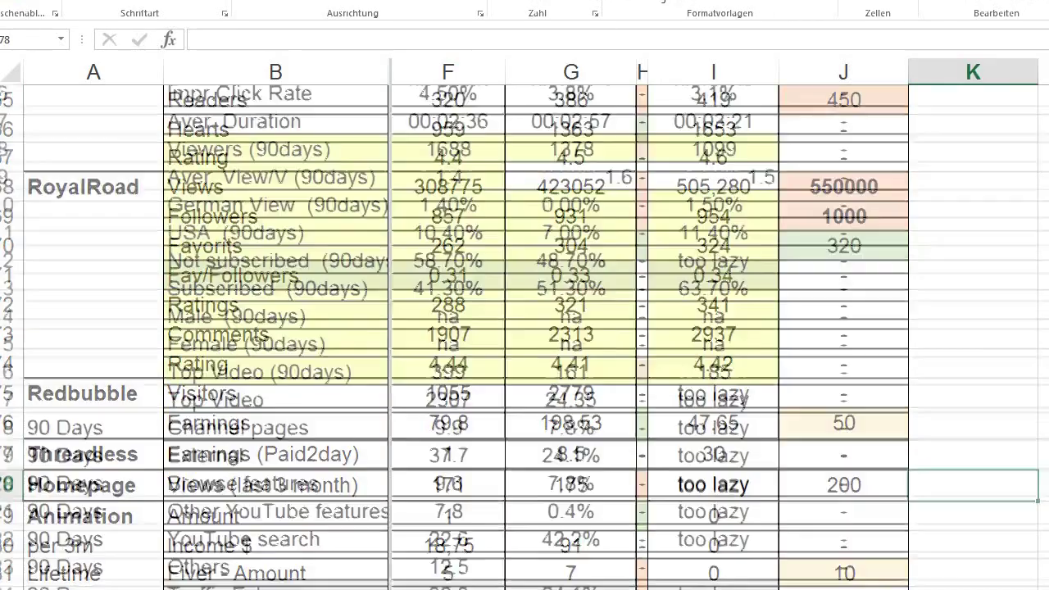
scroll(524, 327, "up", 15)
scroll(524, 328, "down", 3)
scroll(524, 328, "down", 1)
scroll(524, 328, "down", 1)
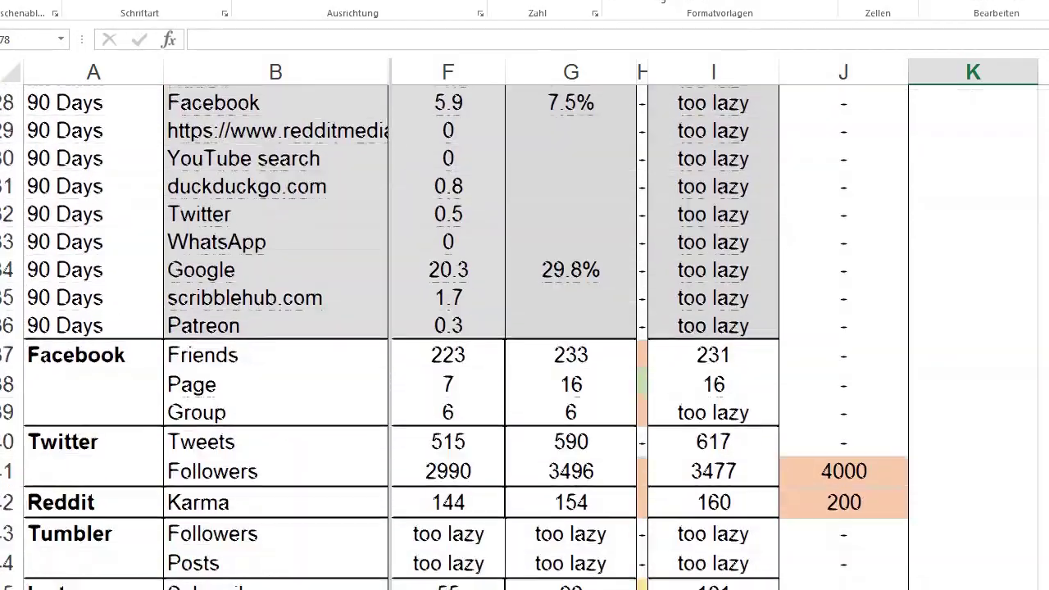
scroll(525, 327, "down", 2)
scroll(524, 327, "down", 1)
scroll(525, 328, "down", 1)
scroll(525, 328, "down", 1)
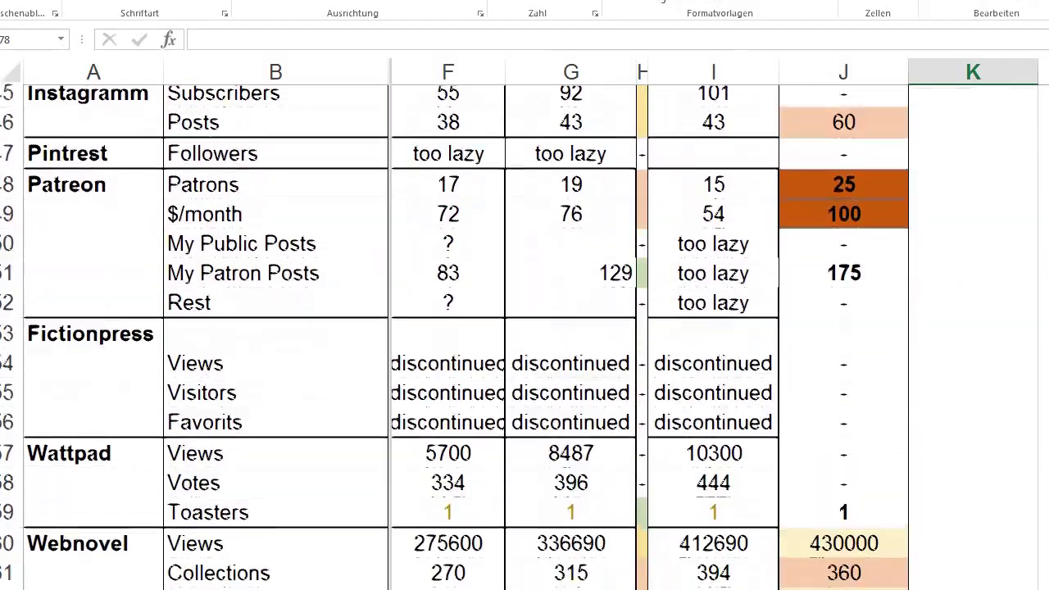
scroll(525, 328, "down", 1)
scroll(525, 327, "down", 1)
scroll(525, 328, "down", 1)
scroll(525, 328, "down", 1)
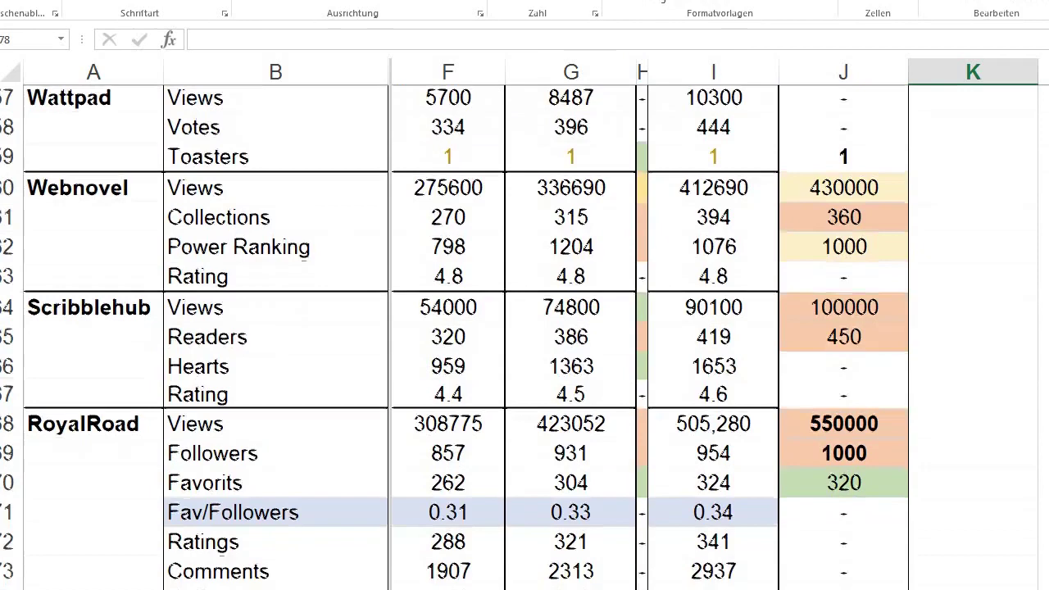
scroll(524, 328, "down", 1)
scroll(524, 328, "down", 1)
scroll(525, 328, "down", 1)
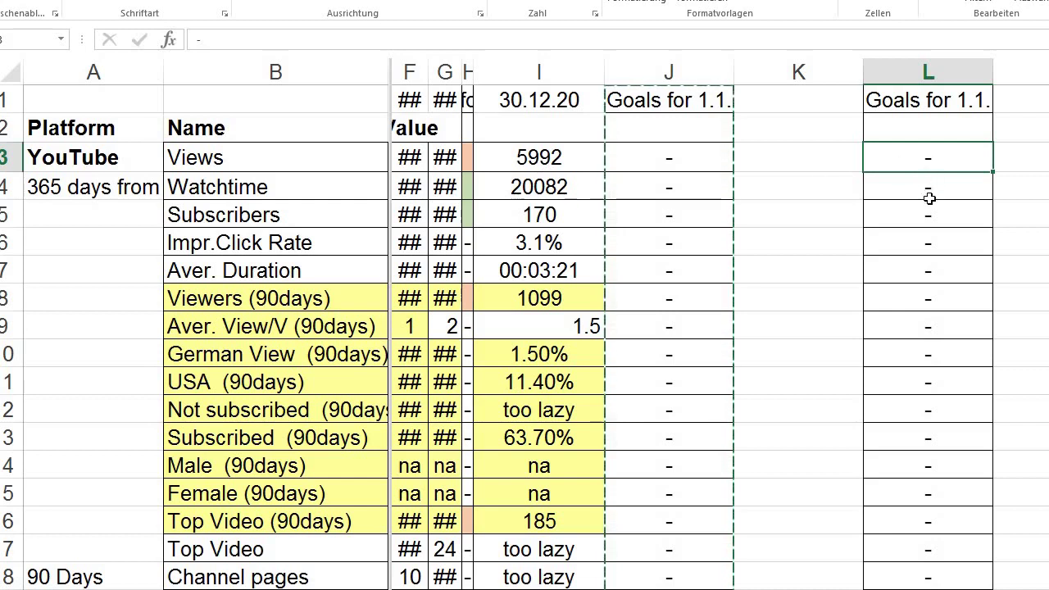
Step: Enter new column L goals: YouTube watchtime 21042 in L4 and top video 200 in L16
left_click(948, 305)
type("21042")
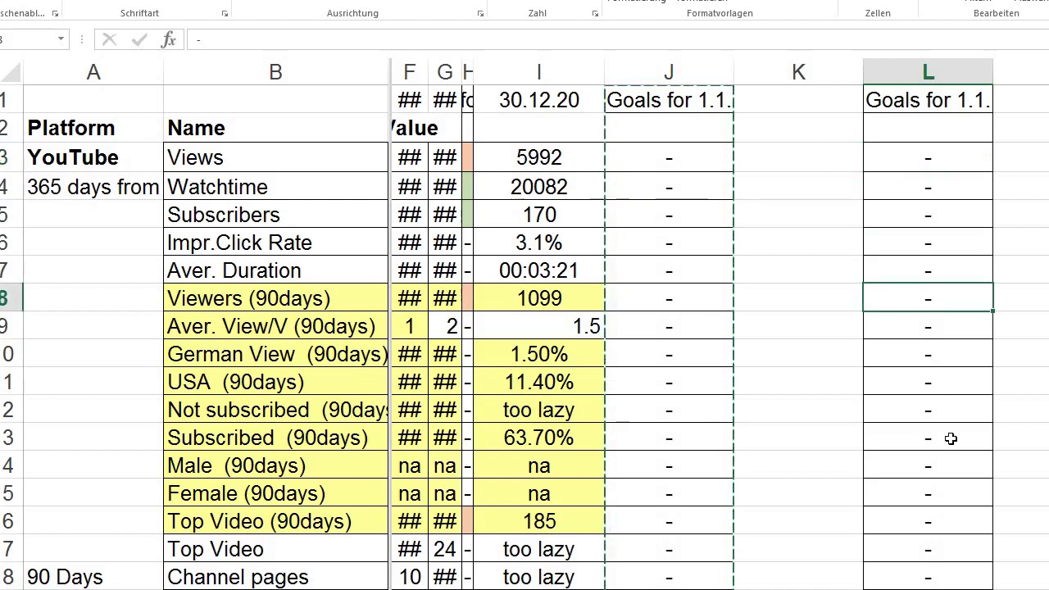
left_click(745, 242)
scroll(901, 424, "down", 3)
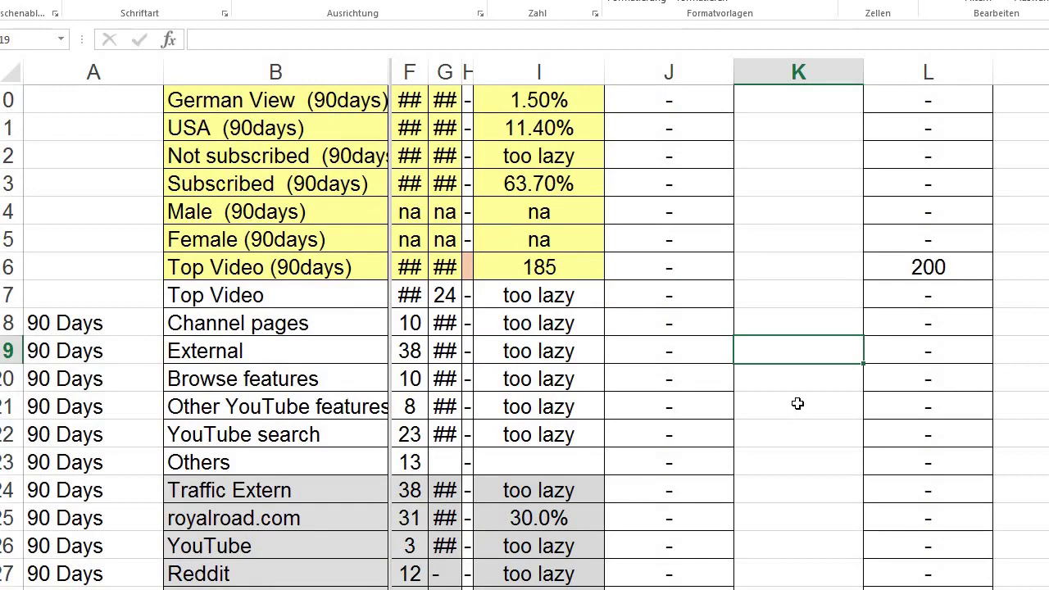
left_click(838, 374)
key("Down")
key("Down")
key("Down")
key("Down")
key("Down")
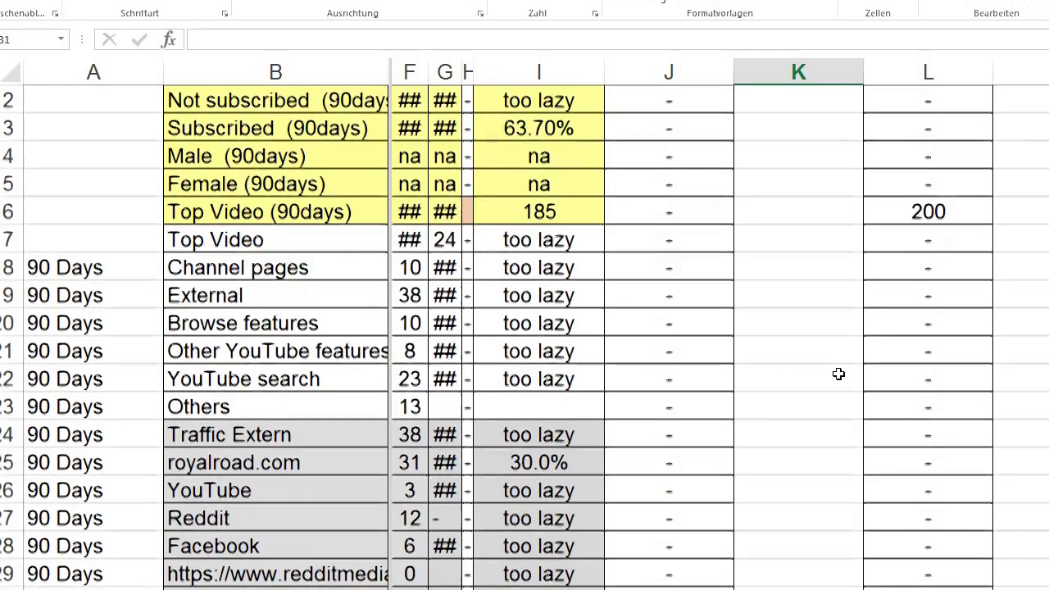
key("Down")
key("Down")
key("Down")
key("Down")
key("Down")
key("Down")
key("Down")
key("Down")
key("Down")
key("Down")
key("Down")
key("Down")
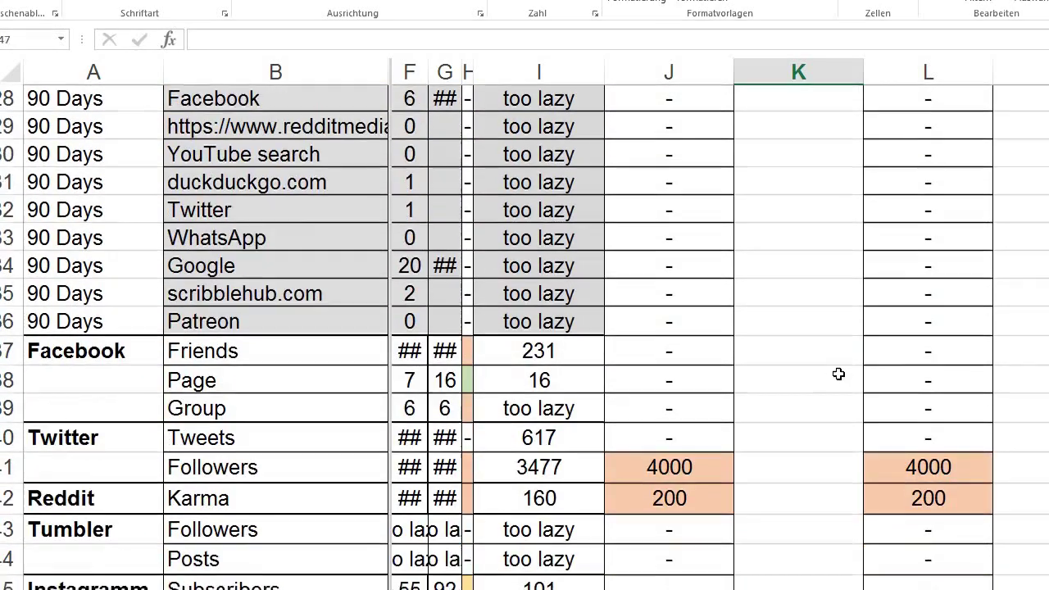
key("Down")
key("Down")
key("Down")
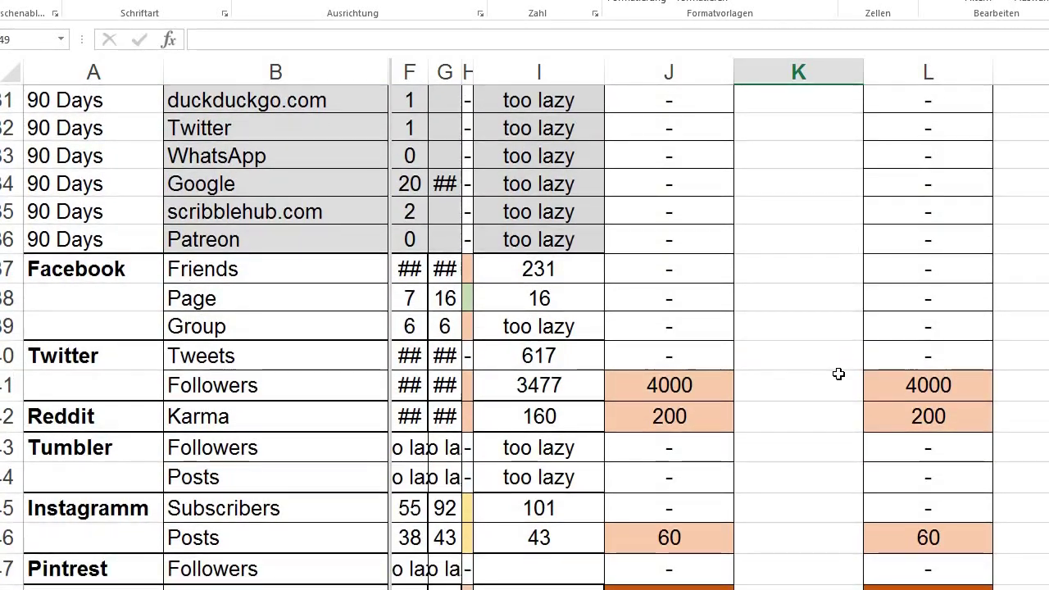
key("Down")
key("Down")
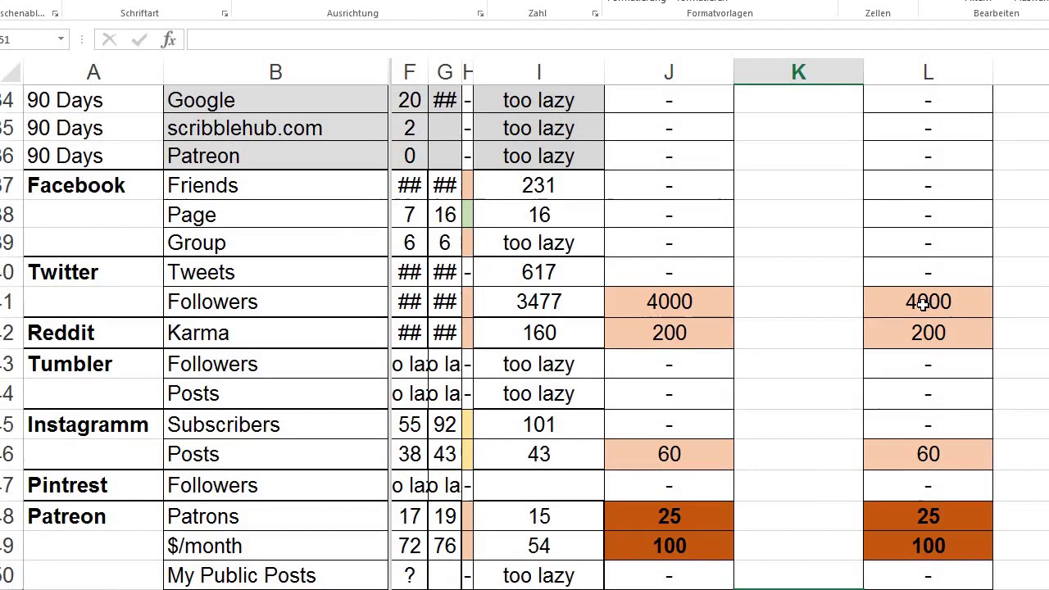
left_click(943, 300)
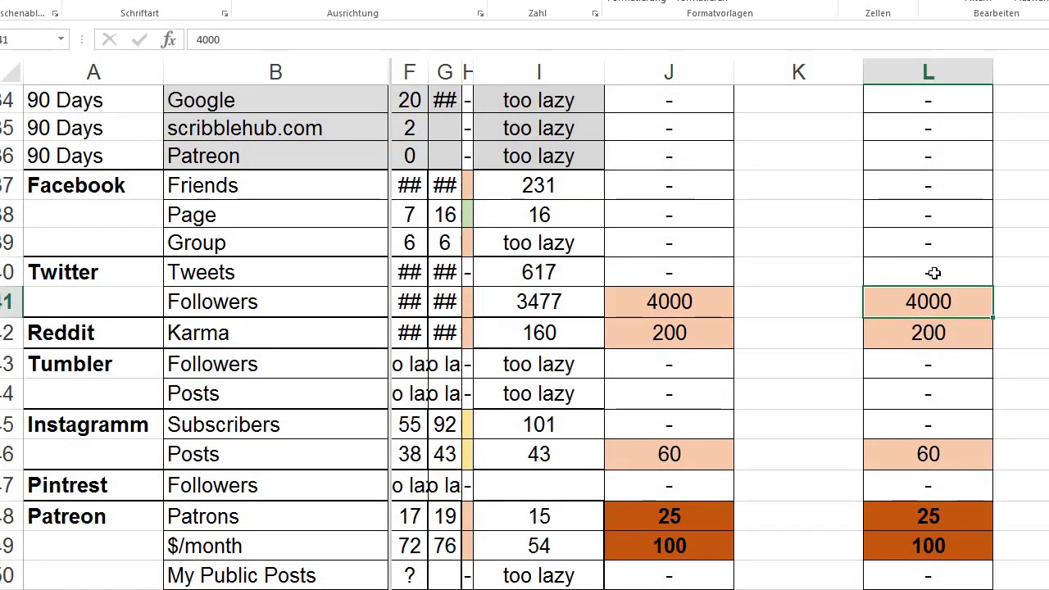
Step: Give the new goal cells No Fill, set Patreon patrons to 20 and Webnovel views to 450000
key("ctrl+z")
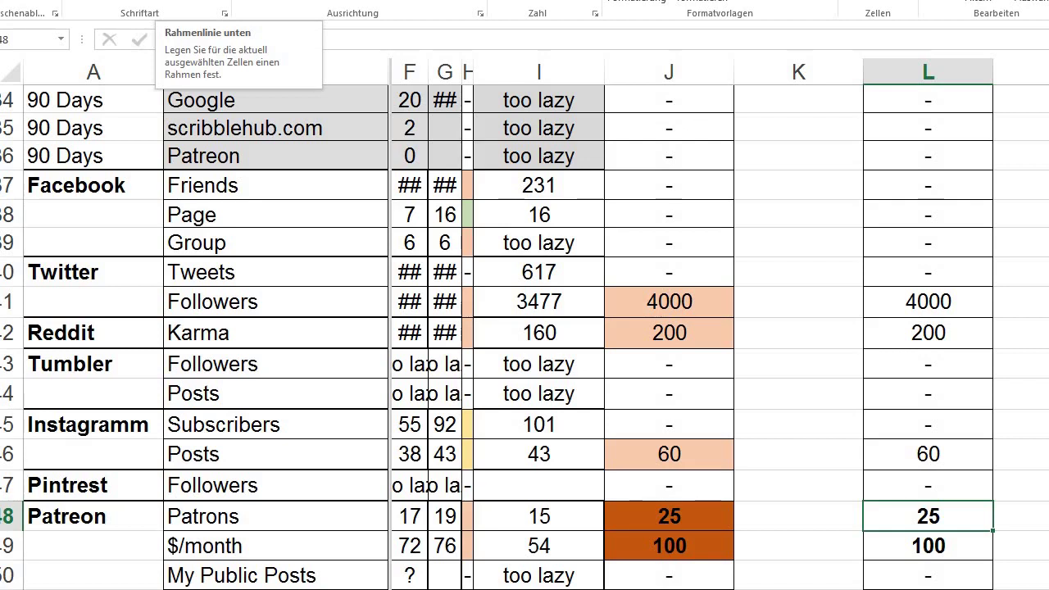
type("20")
key("Return")
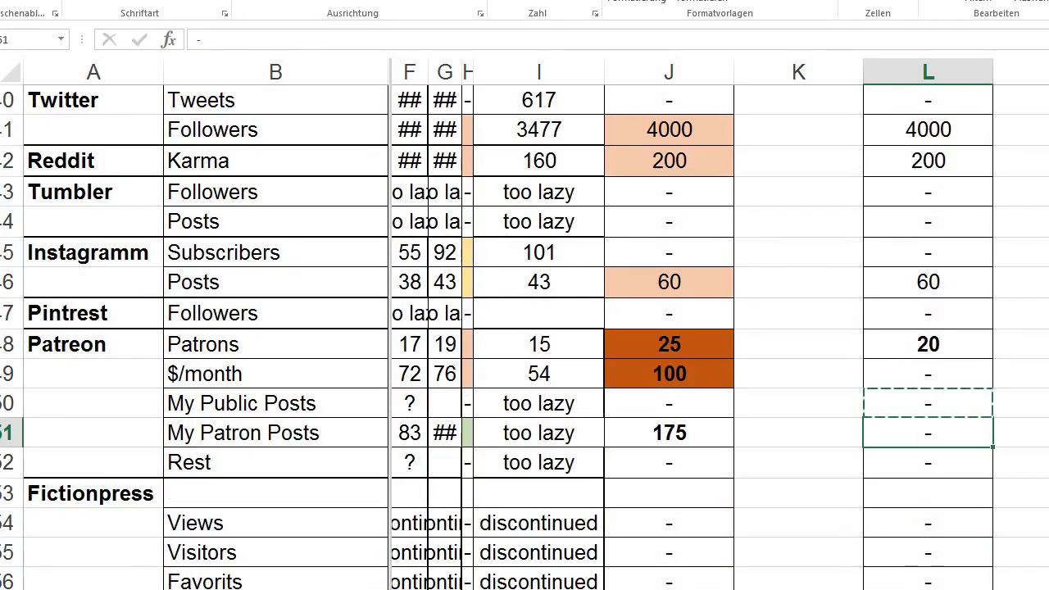
Step: Fill the old Webnovel collections goal J61 green and set the new collections goal to 450
key("Right")
left_click(190, 2)
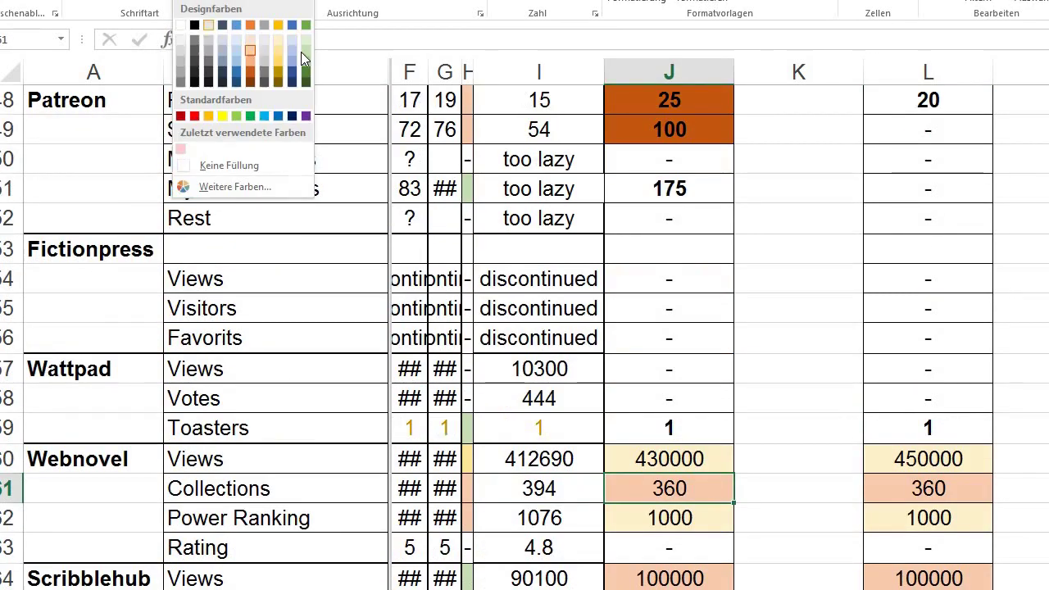
left_click(305, 51)
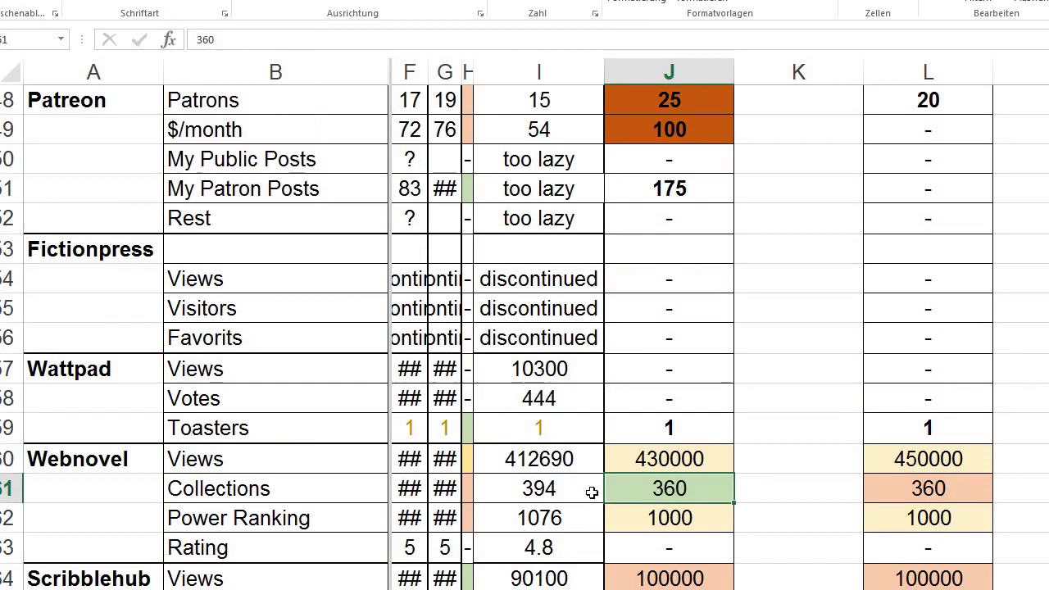
key("Left")
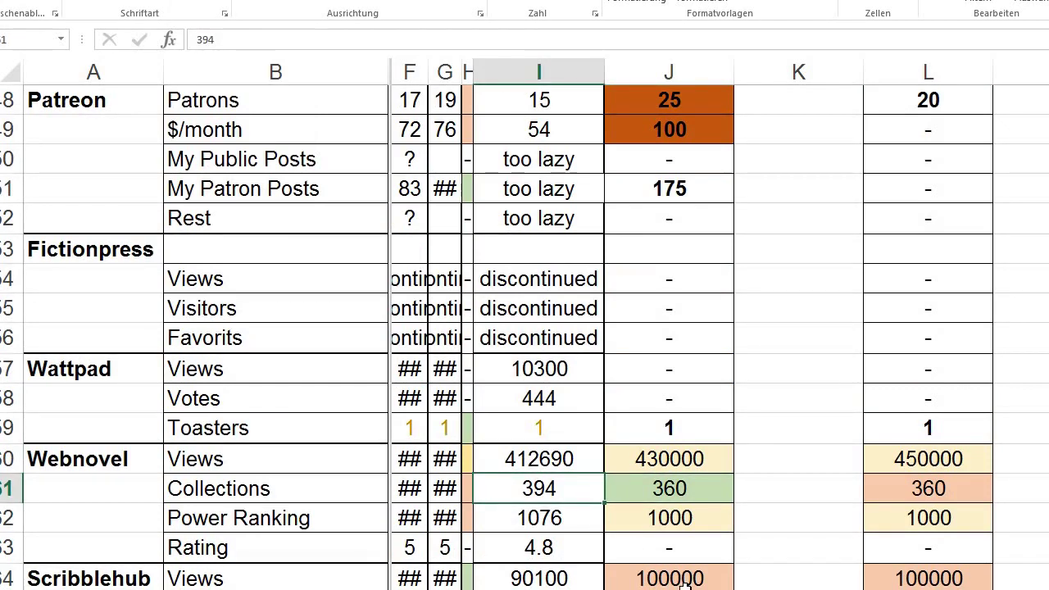
key("Left")
key("Left")
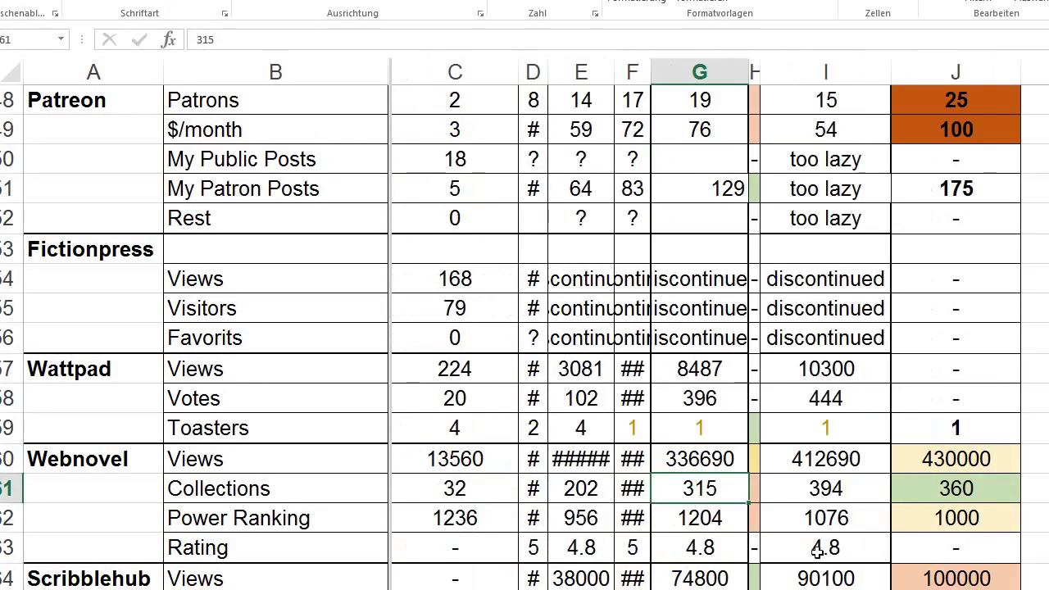
key("Right")
key("Right")
key("Right")
key("Right")
key("Left")
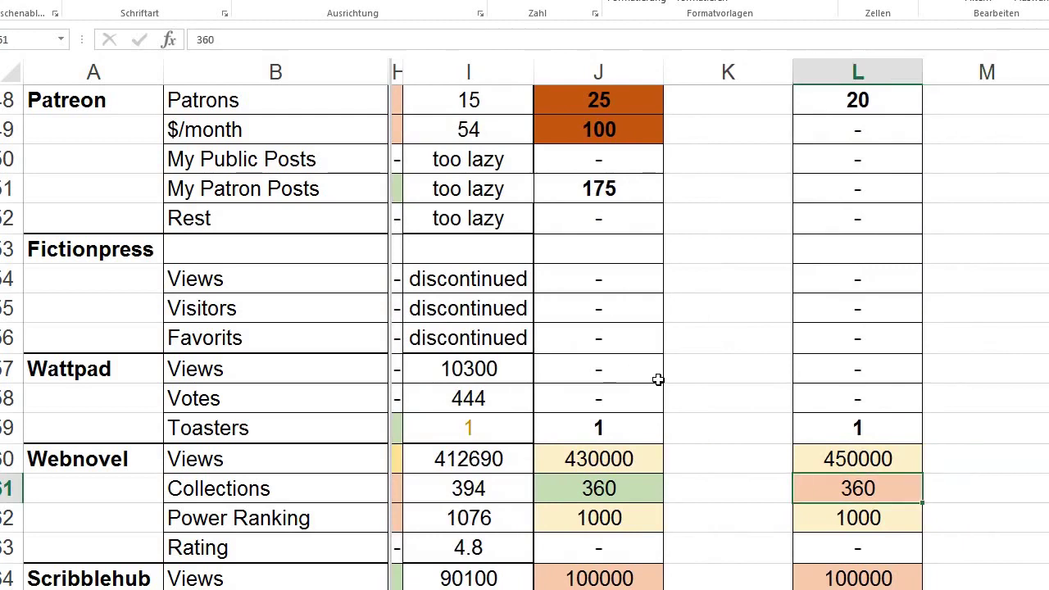
Step: Replace the new Scribblehub views goal with a dash after comparing its past values
key("Down")
key("Down")
key("Down")
key("Left")
key("Left")
key("Left")
key("Right")
key("Right")
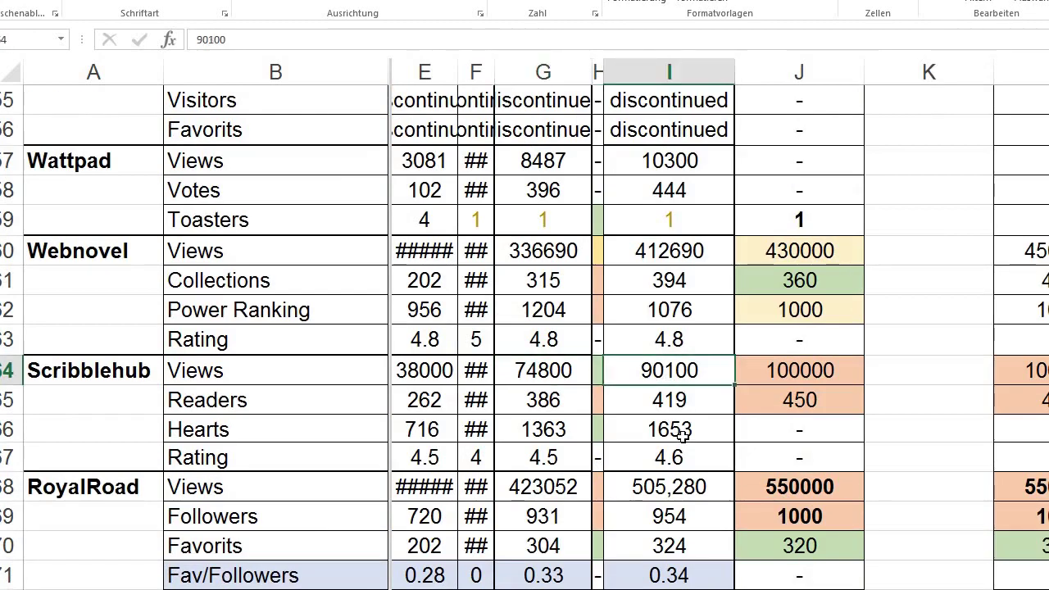
key("Left")
key("Left")
key("Left")
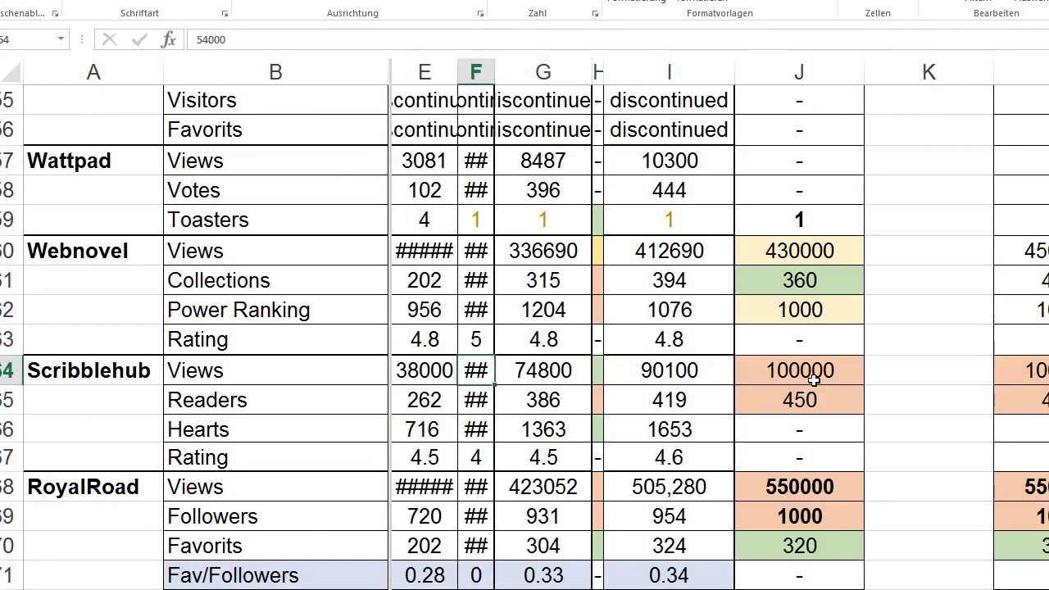
key("Left")
key("Left")
key("Right")
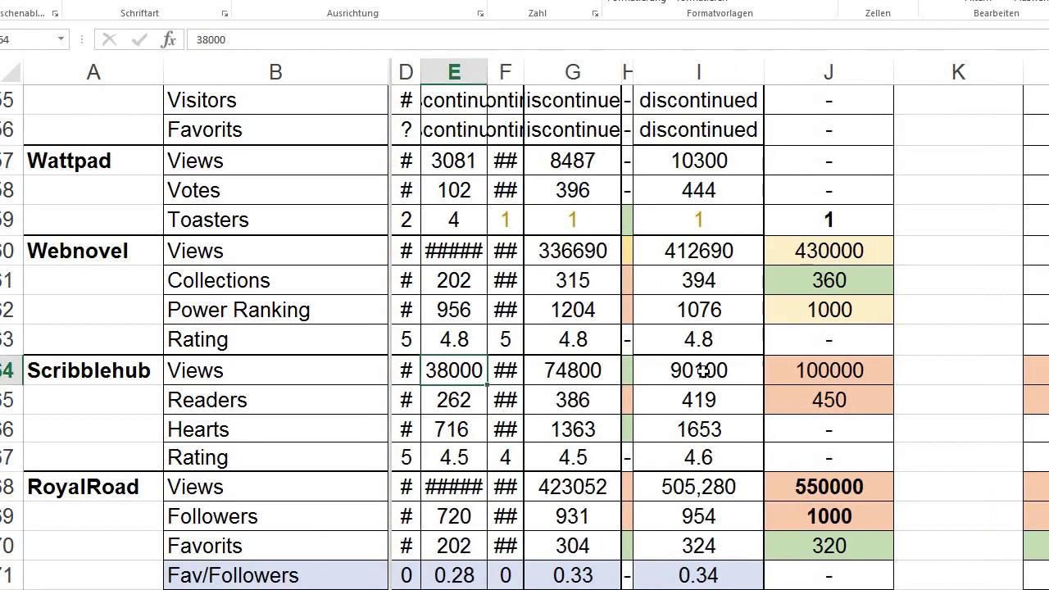
key("Right")
key("Right")
key("Right")
key("Right")
key("Right")
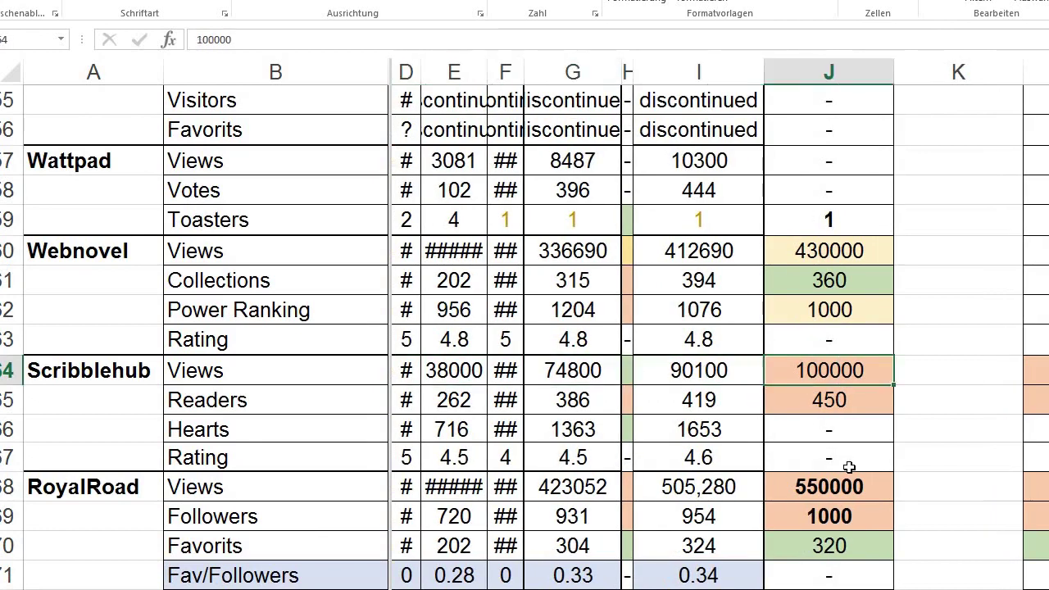
key("Right")
key("Right")
key("Right")
key("Right")
key("Left")
key("Left")
key("Left")
key("Down")
key("Down")
key("Down")
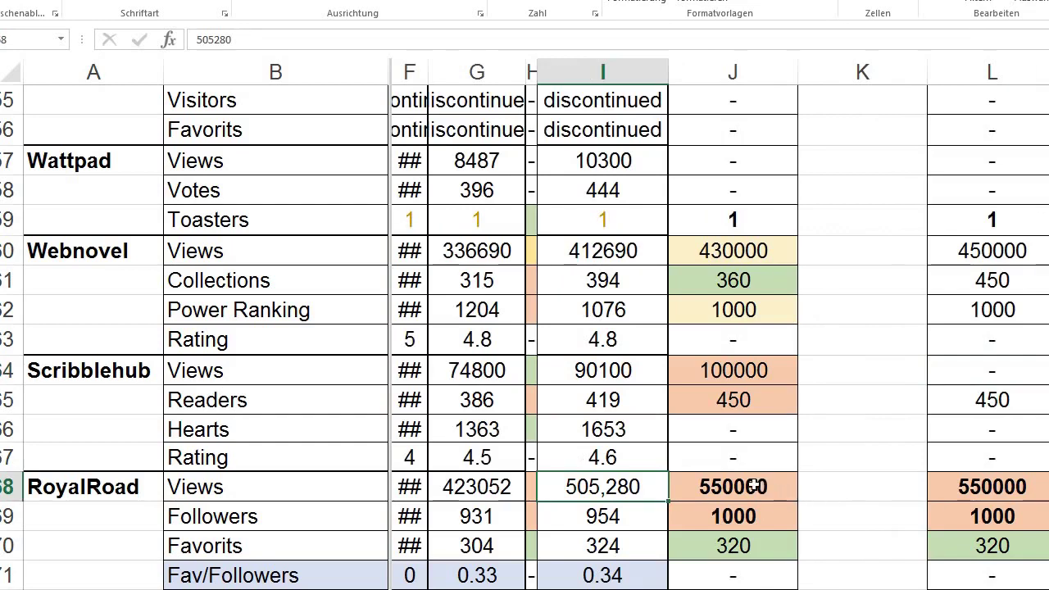
Step: Set No Fill on the new Redbubble earnings (L76) and Fiver amount (L81) goals
key("Down")
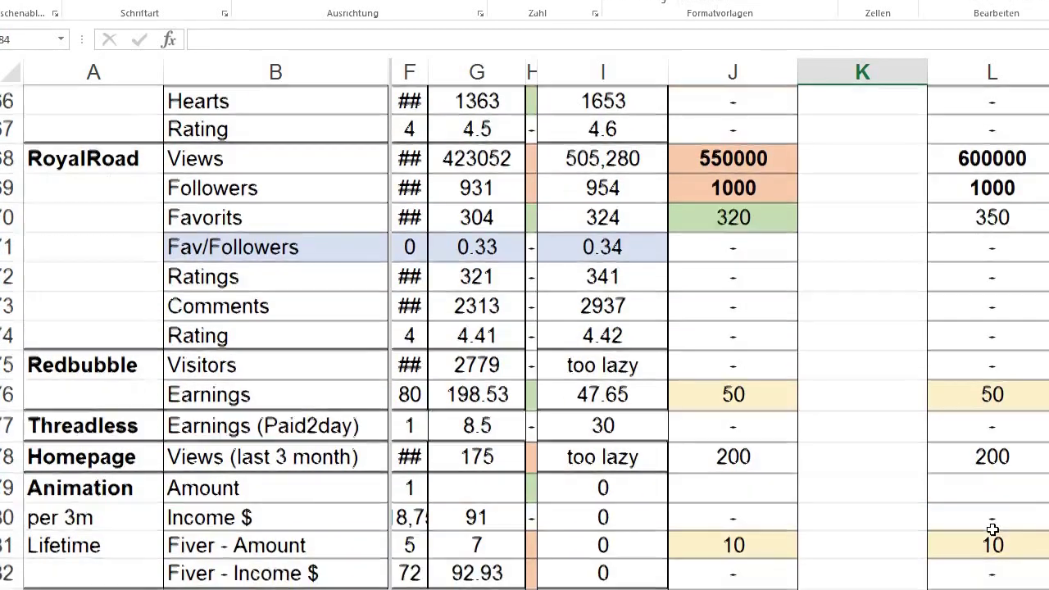
key("Down")
scroll(994, 533, "down", 1)
left_click(988, 218)
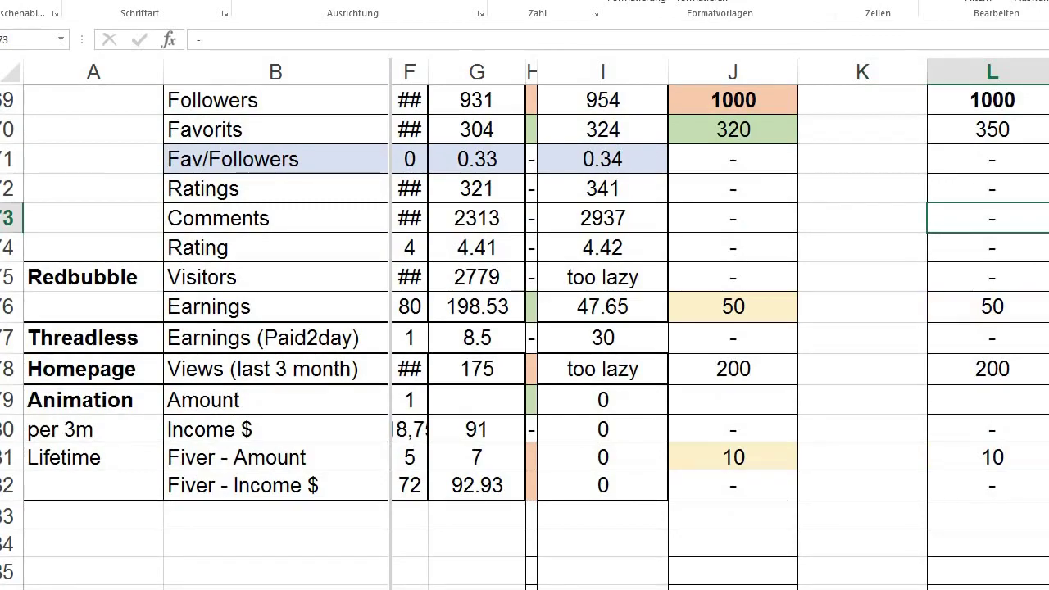
scroll(525, 328, "up", 8)
scroll(525, 328, "up", 12)
scroll(524, 328, "up", 2)
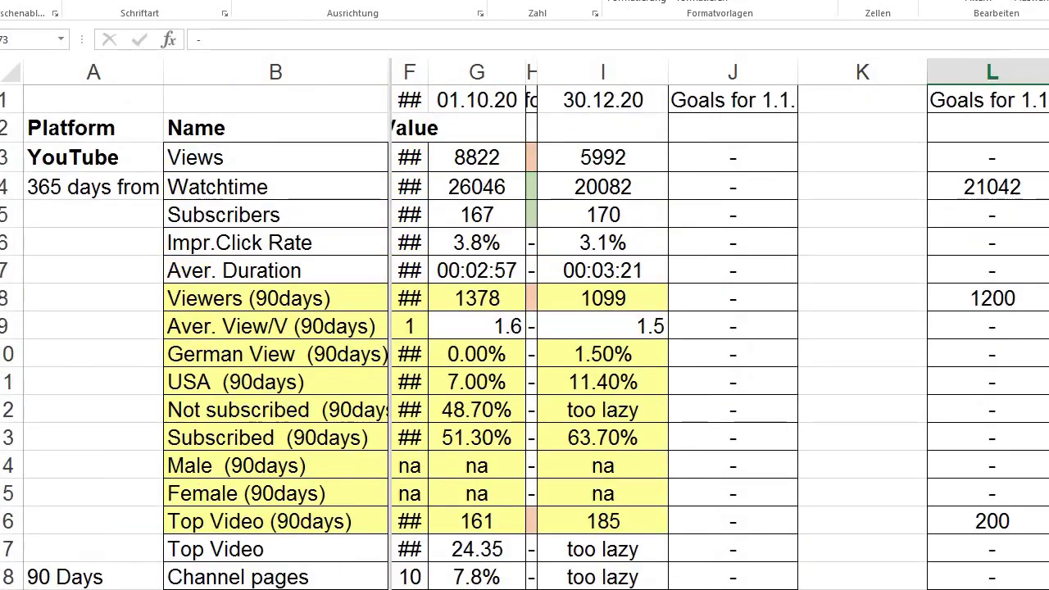
scroll(525, 328, "down", 15)
scroll(524, 328, "up", 15)
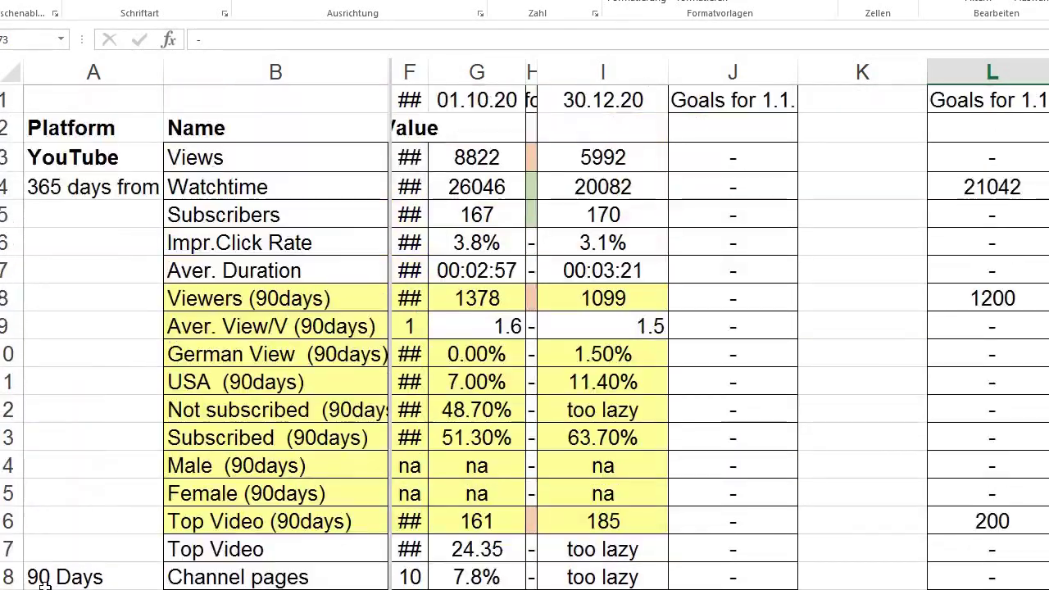